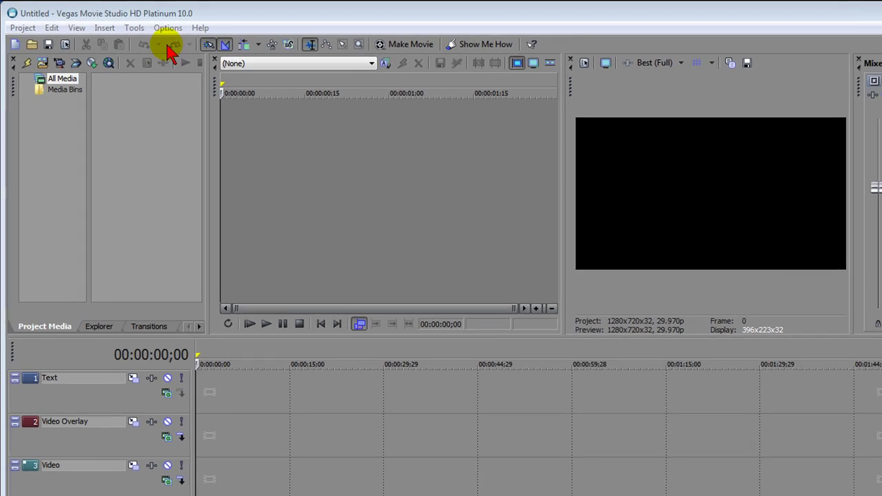
# - Uncheck 'Display timeline at bottom of main window' in Display preferences and apply it
pyautogui.click(150, 25)
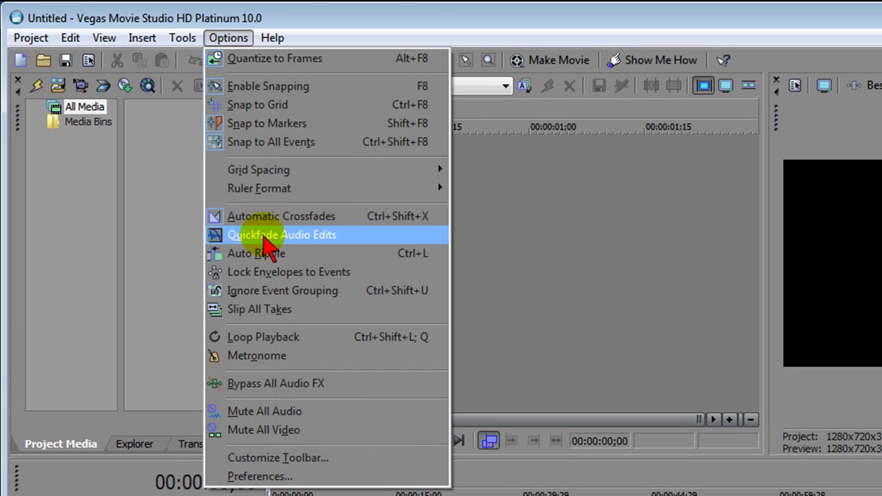
pyautogui.click(290, 476)
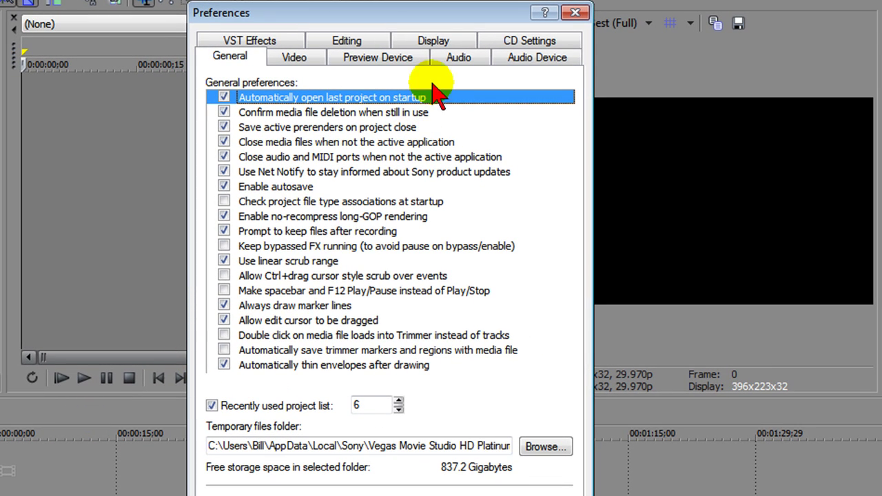
pyautogui.click(436, 42)
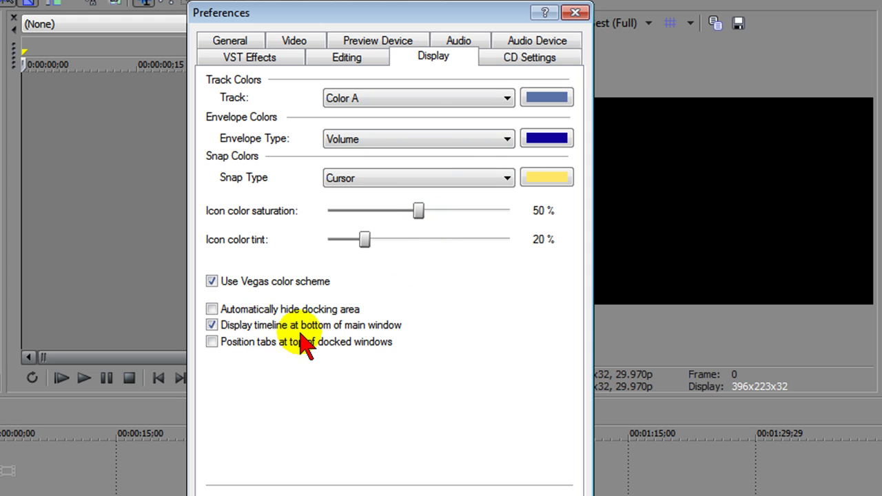
pyautogui.click(212, 325)
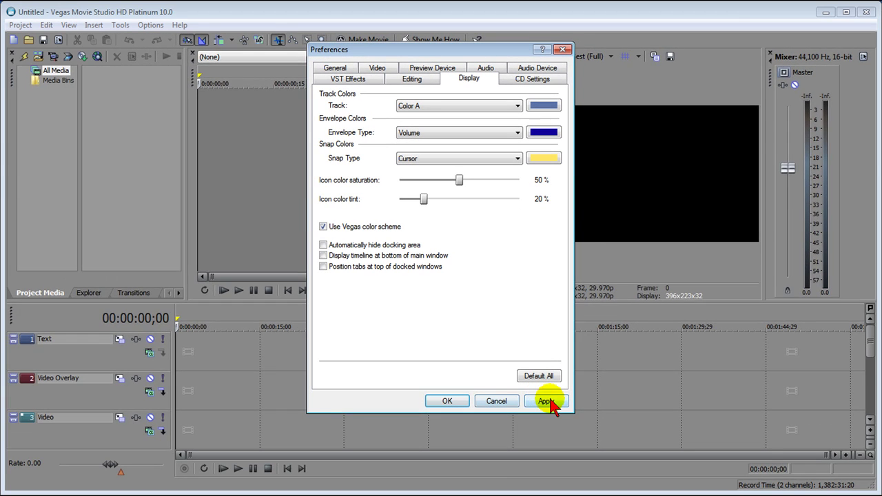
pyautogui.click(548, 464)
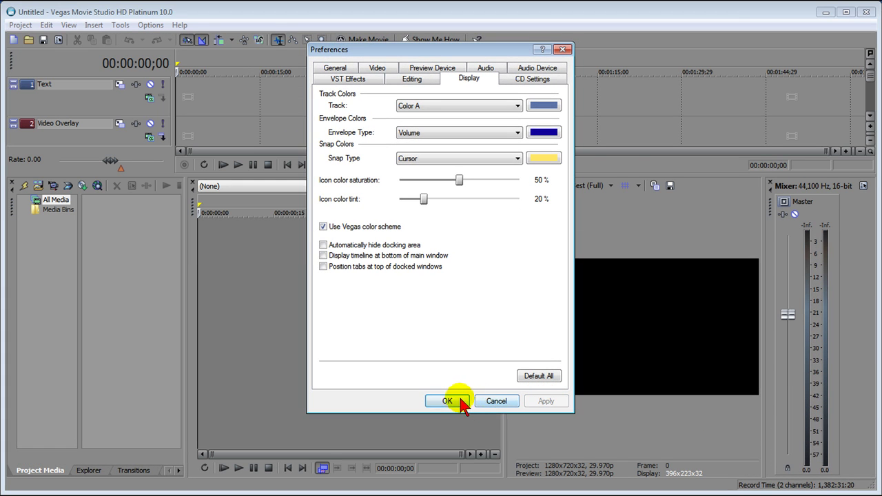
# - Confirm the timeline change, then uncheck 'Use Vegas color scheme' in Display preferences and apply
pyautogui.click(427, 464)
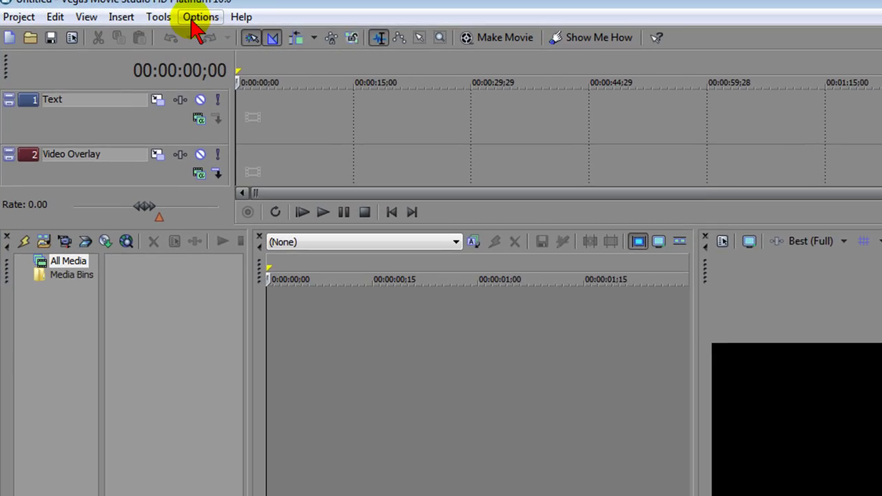
pyautogui.click(150, 25)
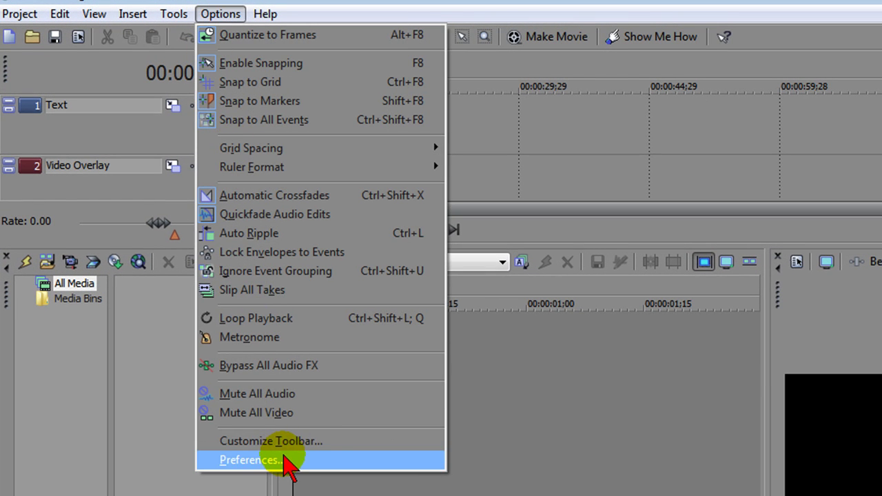
pyautogui.click(283, 460)
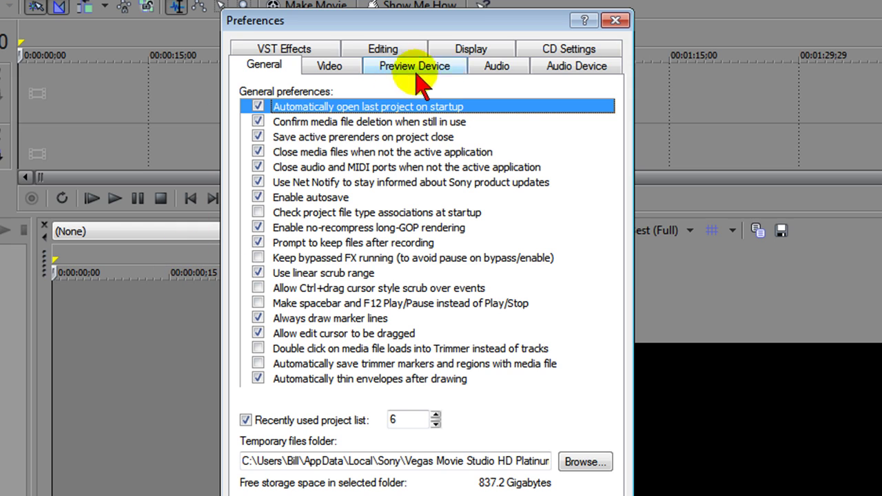
pyautogui.click(459, 51)
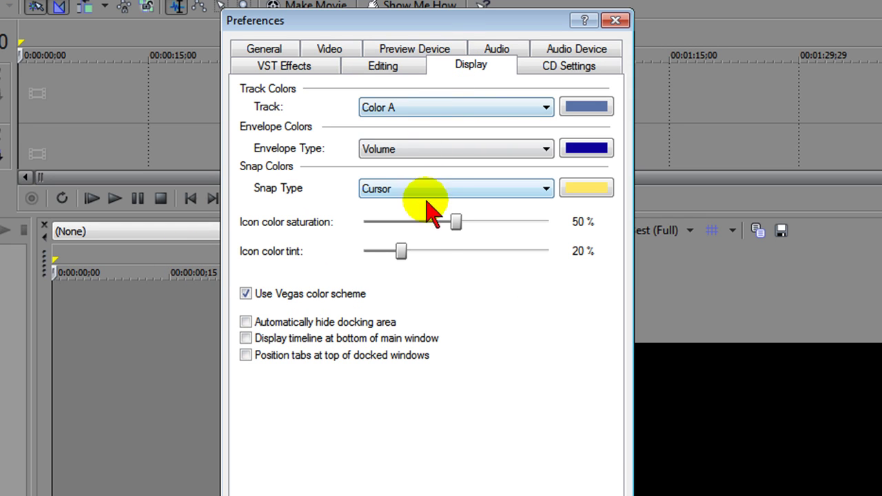
pyautogui.click(246, 295)
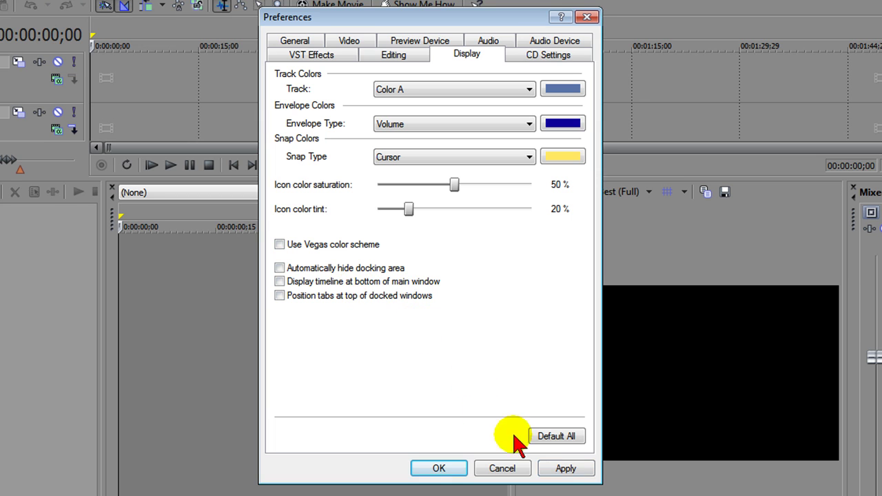
pyautogui.click(564, 472)
pyautogui.click(566, 469)
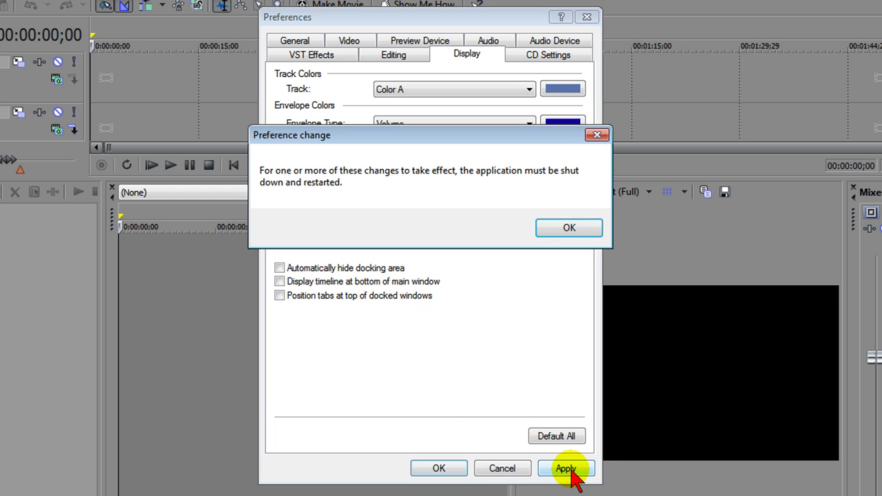
# - Dismiss the restart notice and close the audio Mixer window
pyautogui.click(569, 229)
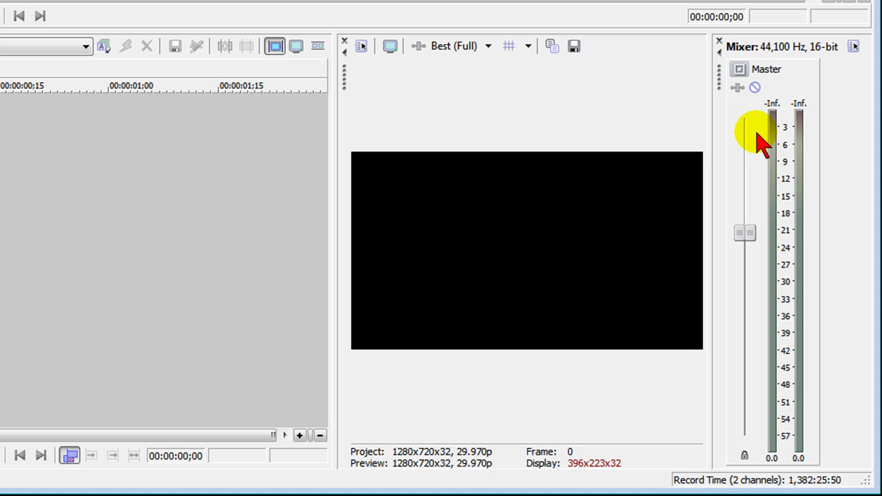
pyautogui.click(719, 42)
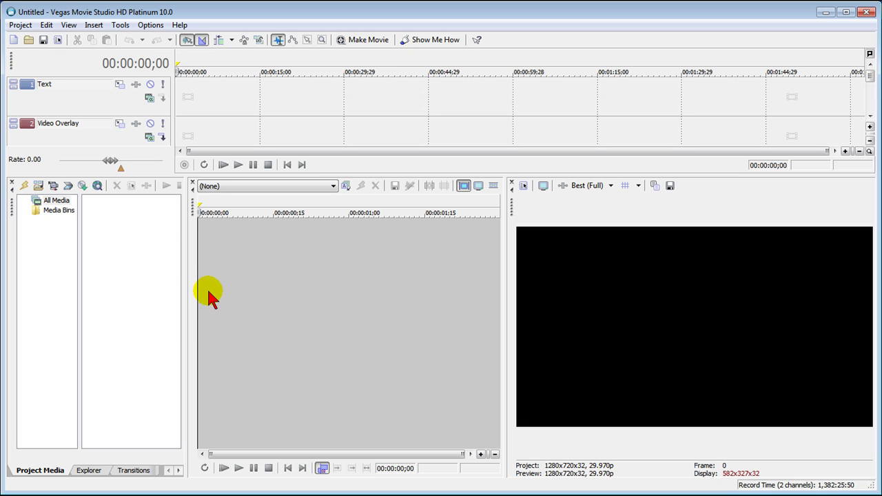
# - Import 931_0172.avi, trim 00:00:02;10–00:00:05;25 in the Trimmer, and drop it on the Text track
pyautogui.click(19, 28)
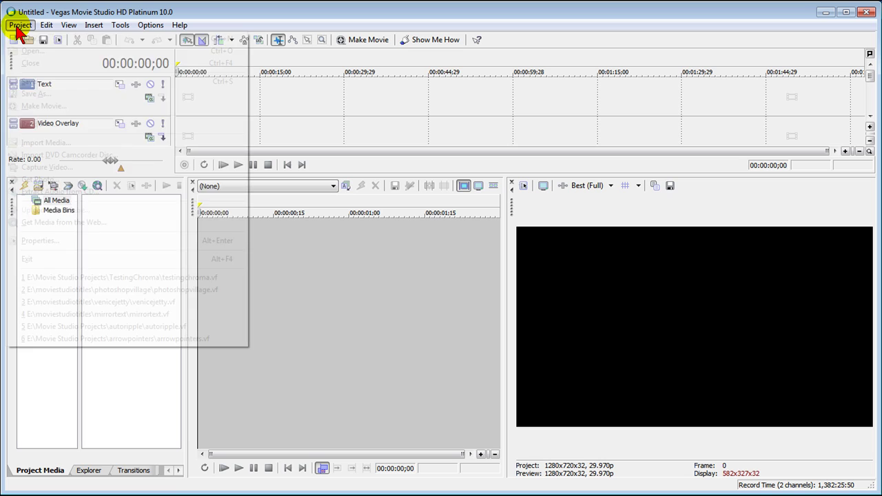
pyautogui.click(61, 143)
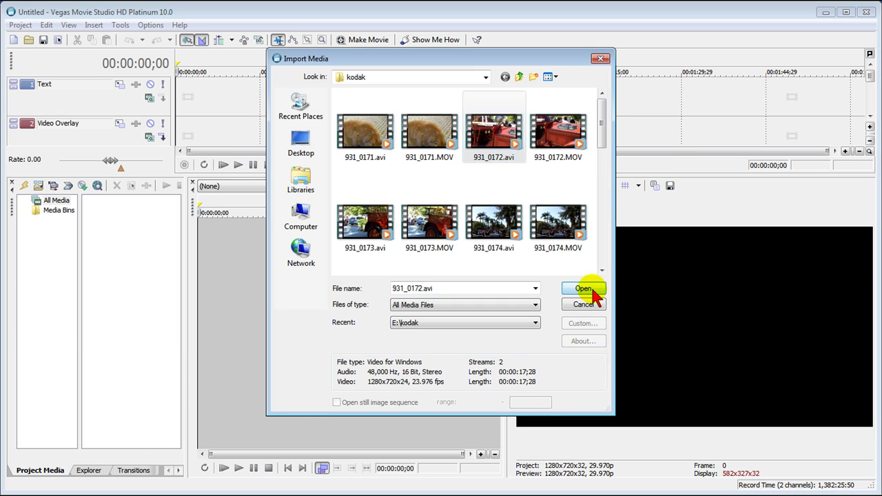
pyautogui.click(591, 294)
pyautogui.moveTo(120, 220); pyautogui.dragTo(233, 259)
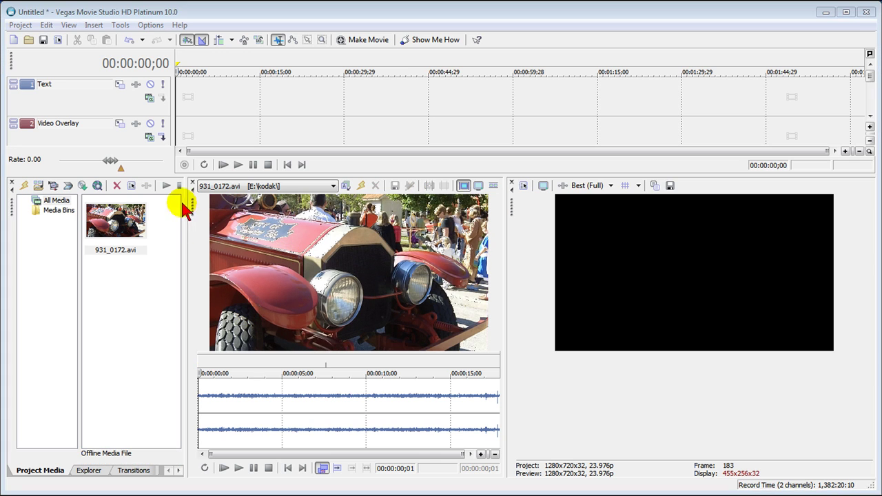
pyautogui.moveTo(238, 390); pyautogui.dragTo(263, 121)
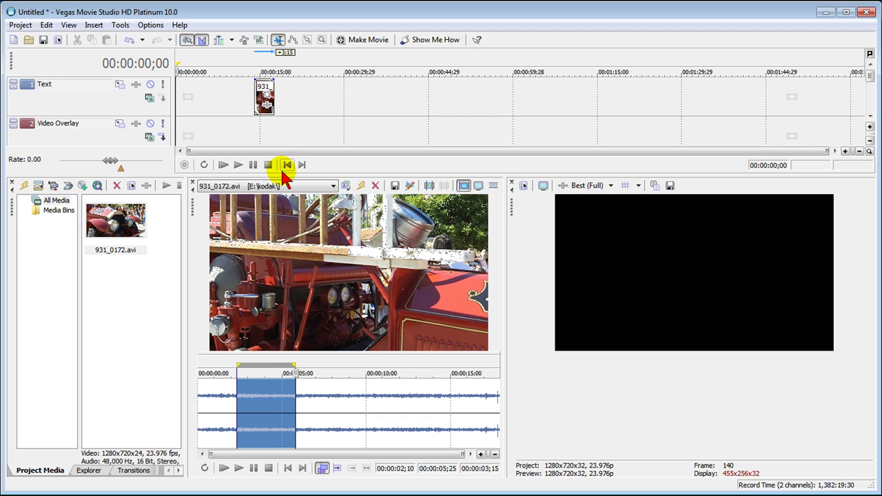
# - Split the 931_0172 Text-track clip, move its second part later, close the Trimmer, and enlarge the timeline
pyautogui.click(264, 103)
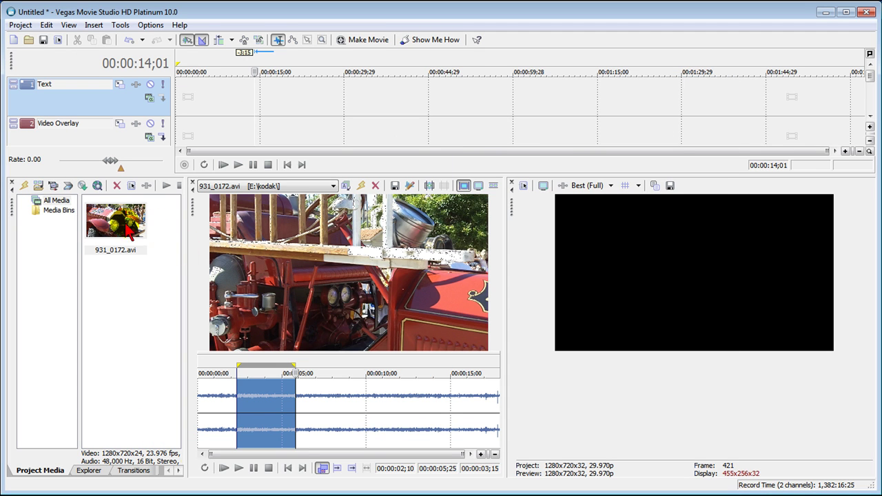
pyautogui.moveTo(115, 221); pyautogui.dragTo(252, 116)
pyautogui.moveTo(343, 95)
pyautogui.mouseDown()
pyautogui.moveTo(310, 89)
pyautogui.moveTo(298, 99)
pyautogui.moveTo(332, 98)
pyautogui.mouseUp()
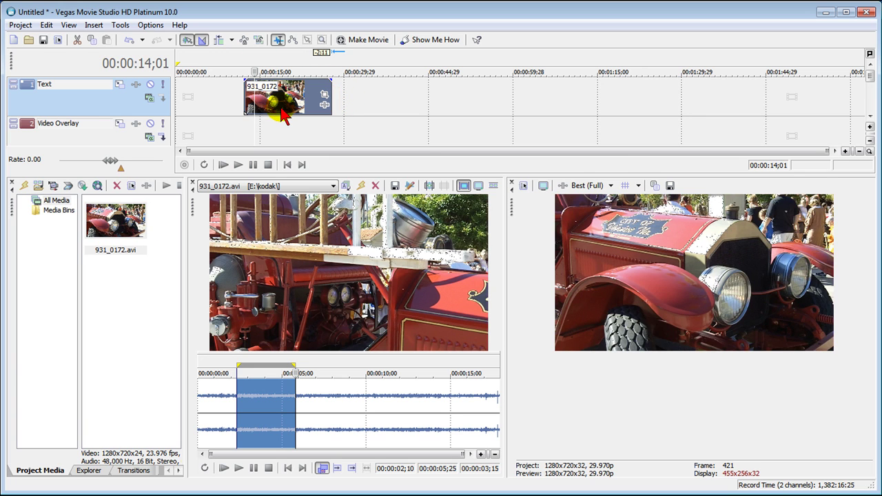
pyautogui.click(280, 113)
pyautogui.press('s')
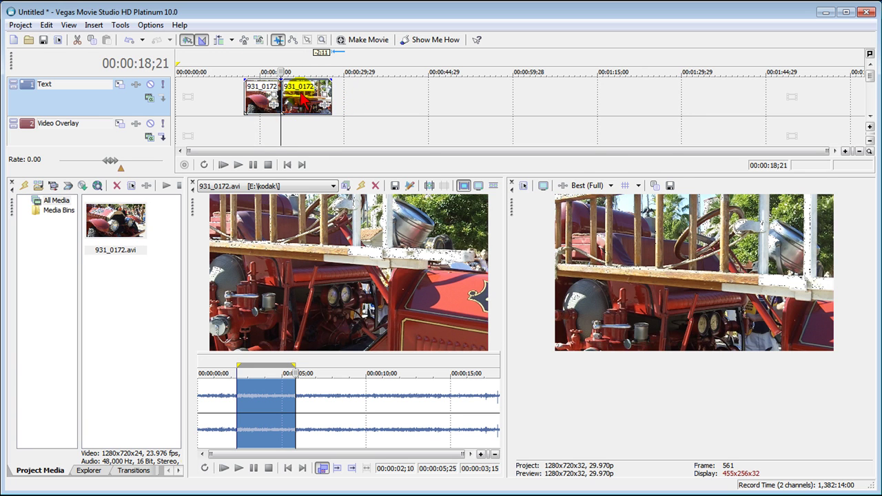
pyautogui.moveTo(286, 100)
pyautogui.mouseDown()
pyautogui.moveTo(303, 98)
pyautogui.moveTo(291, 98)
pyautogui.mouseUp()
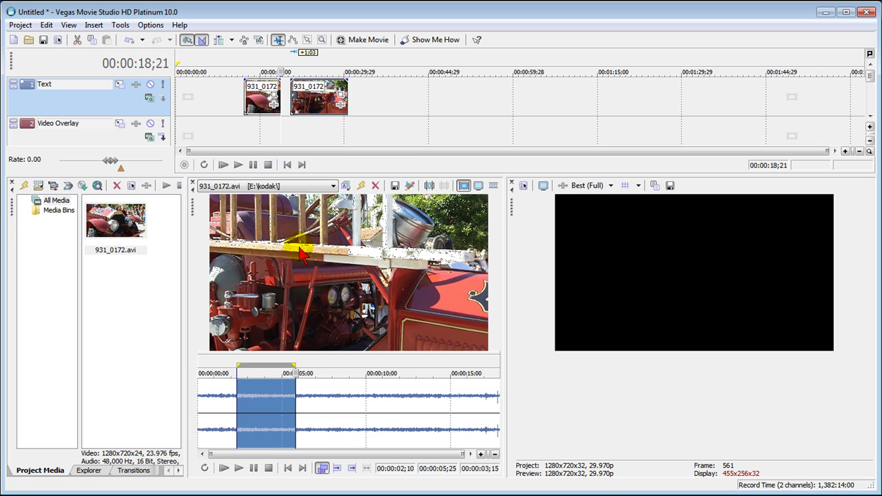
pyautogui.click(193, 182)
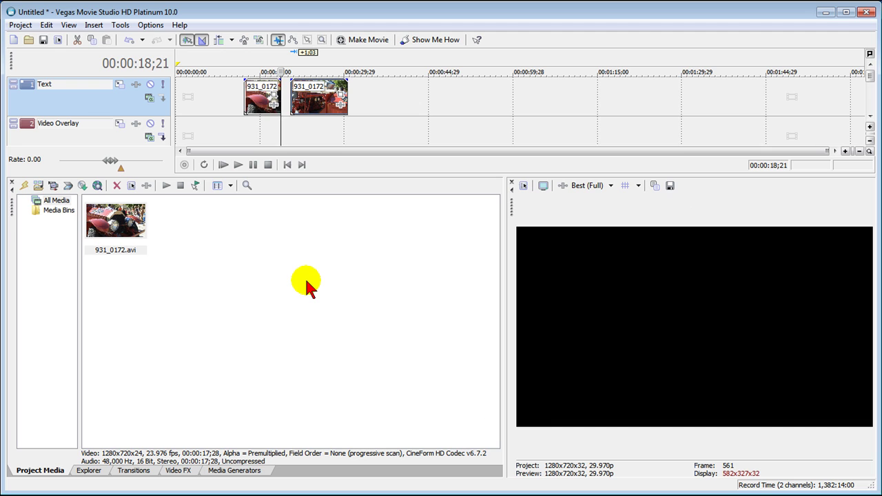
pyautogui.moveTo(345, 173); pyautogui.dragTo(351, 242)
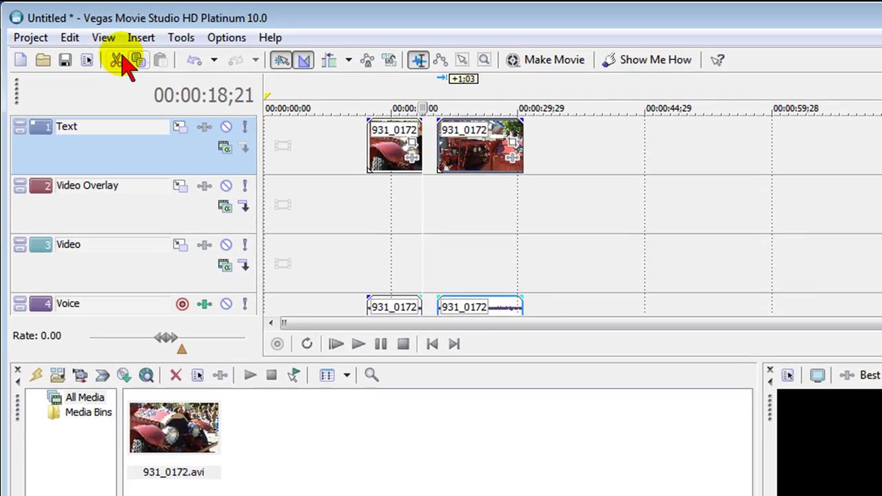
# - Save the window layout under a custom 'clean layout' name on shortcut 3
pyautogui.click(68, 25)
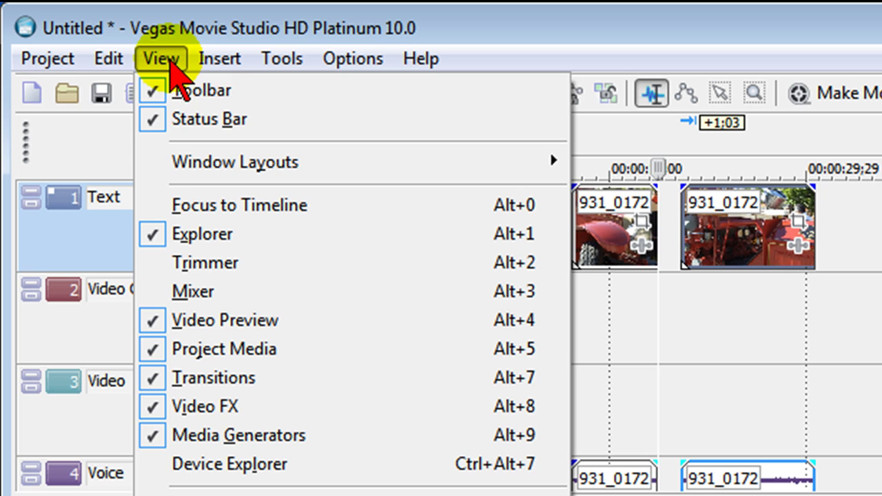
pyautogui.moveTo(237, 172)
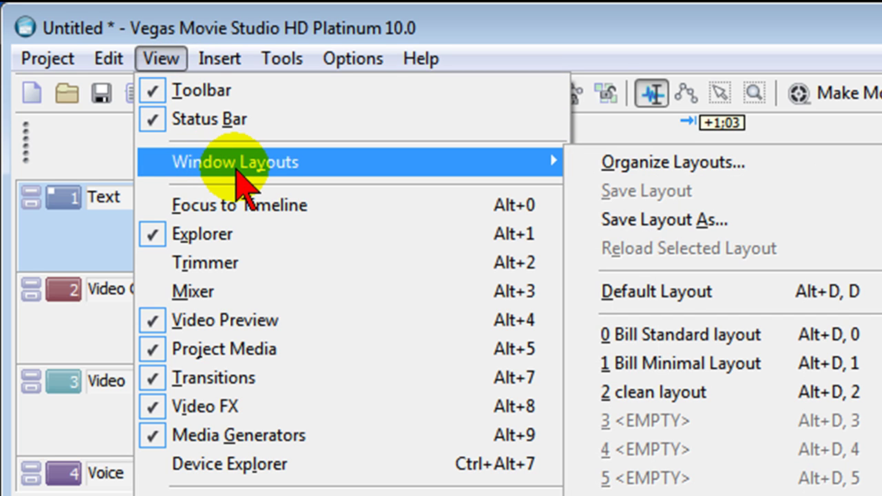
pyautogui.click(620, 221)
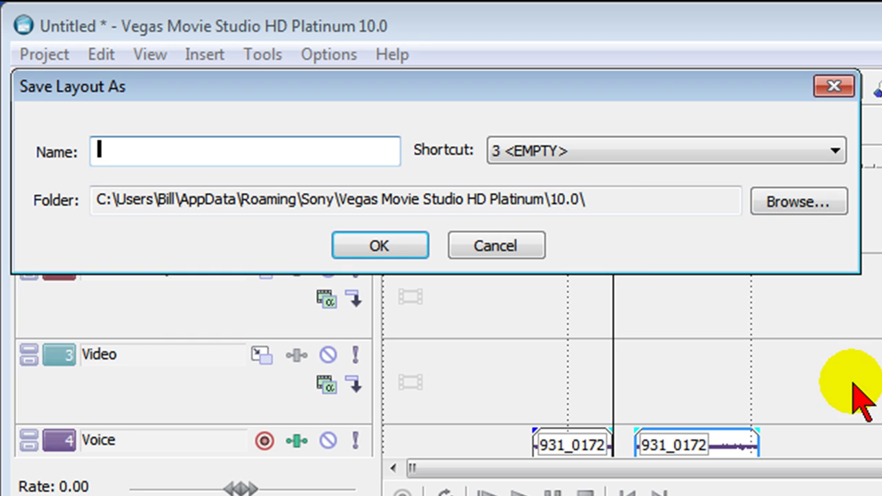
pyautogui.write('bill cle')
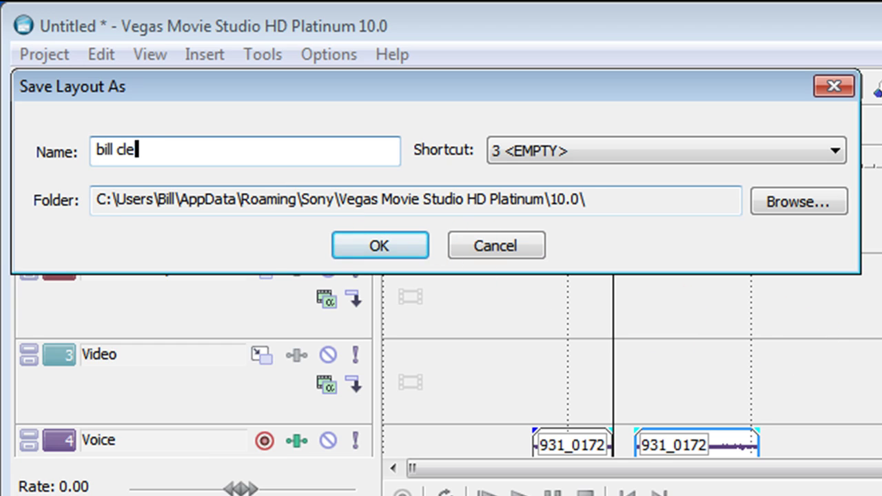
pyautogui.write('an layout')
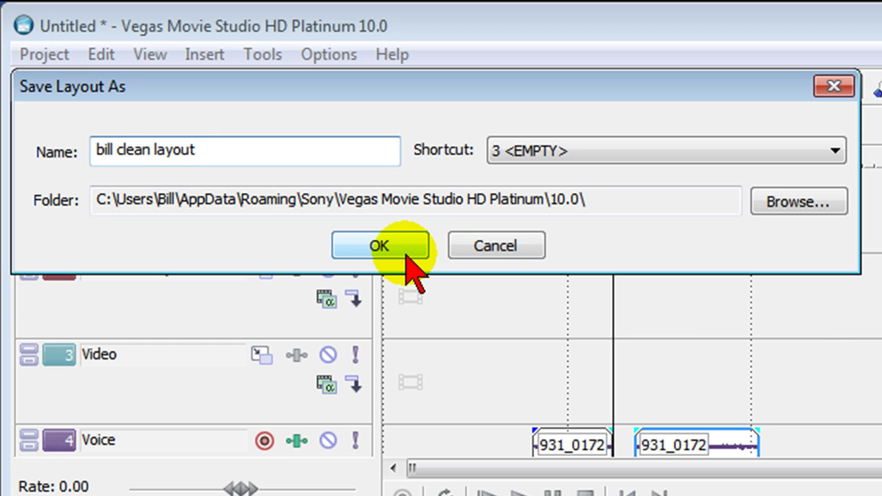
pyautogui.click(406, 254)
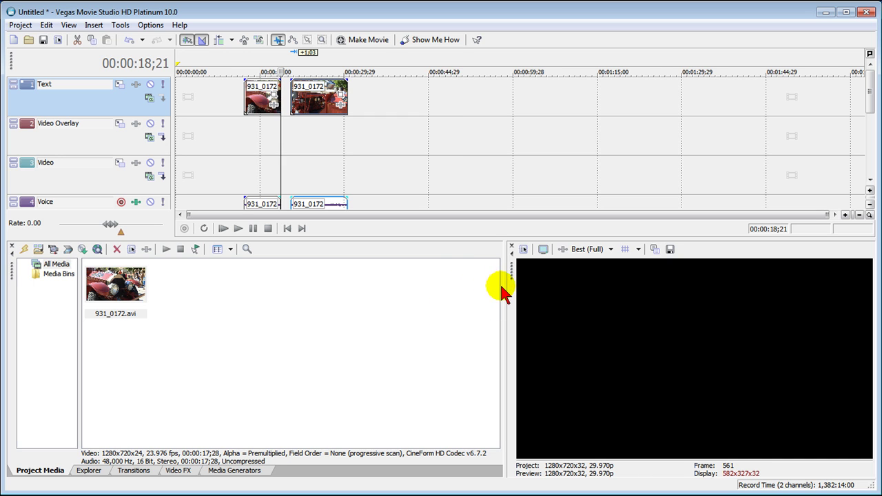
pyautogui.click(69, 25)
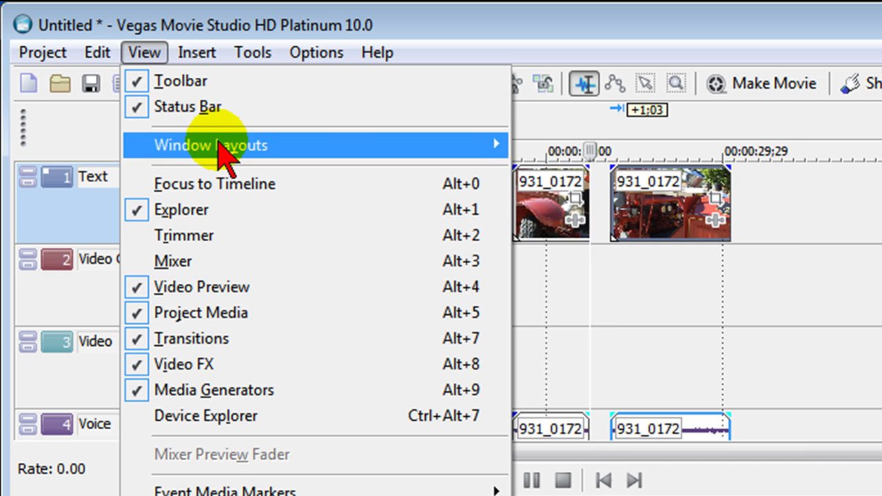
pyautogui.moveTo(103, 71)
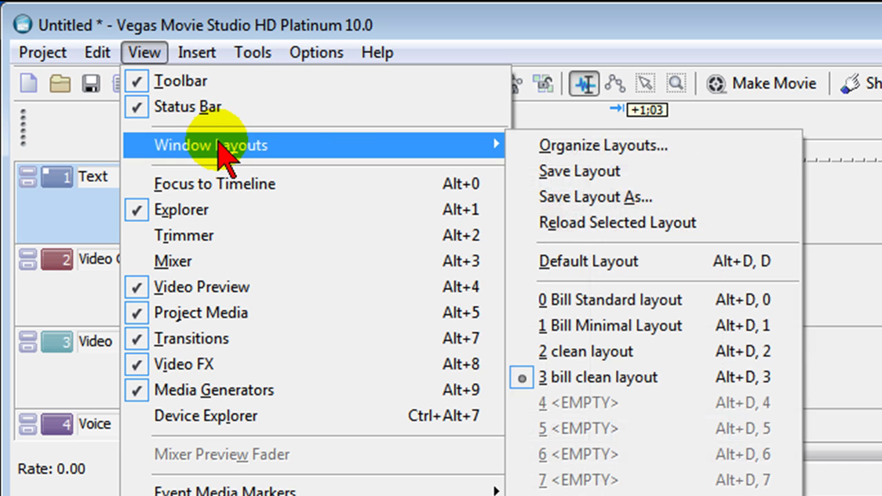
pyautogui.click(662, 265)
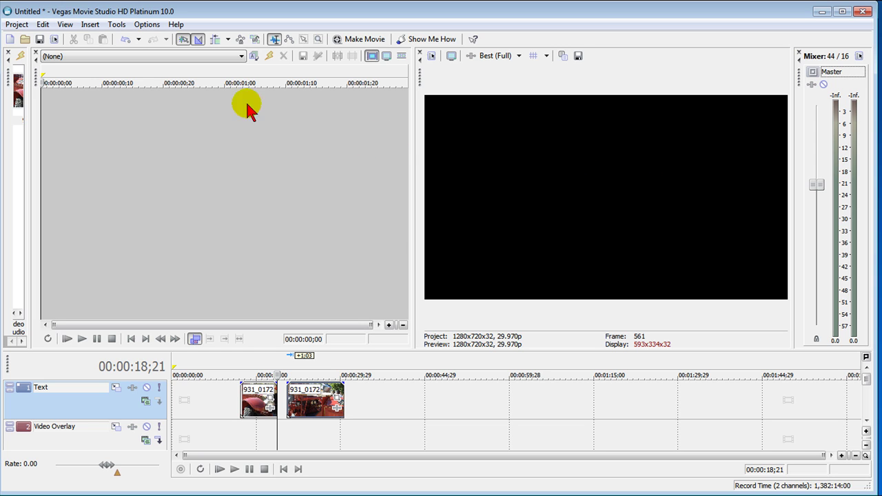
pyautogui.click(65, 26)
pyautogui.moveTo(96, 69)
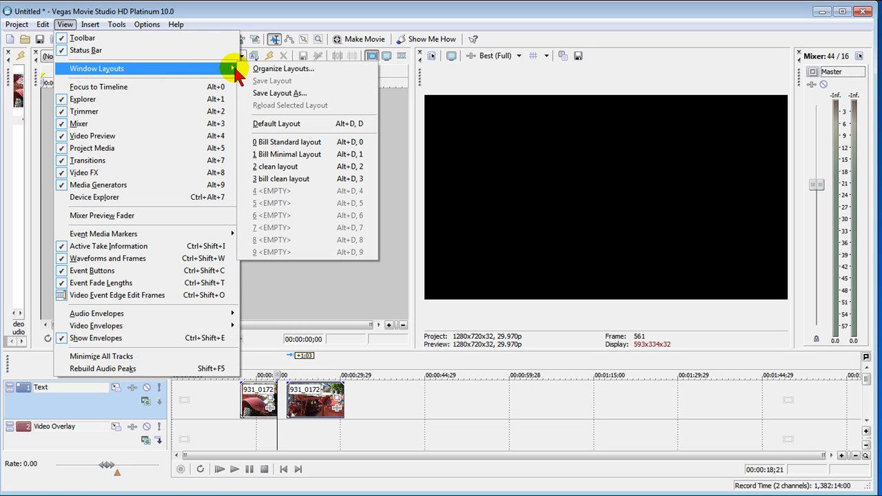
pyautogui.click(293, 180)
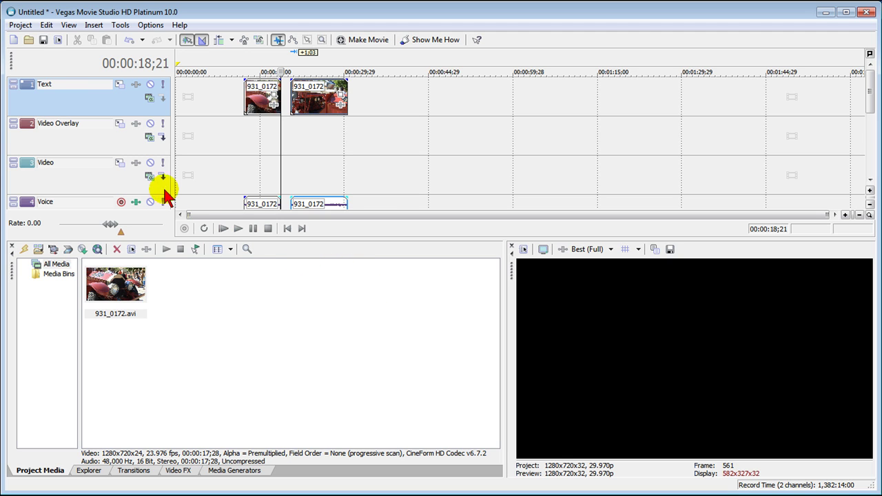
# - Open the recent project mirrortext.vf and widen the video preview pane
pyautogui.click(20, 26)
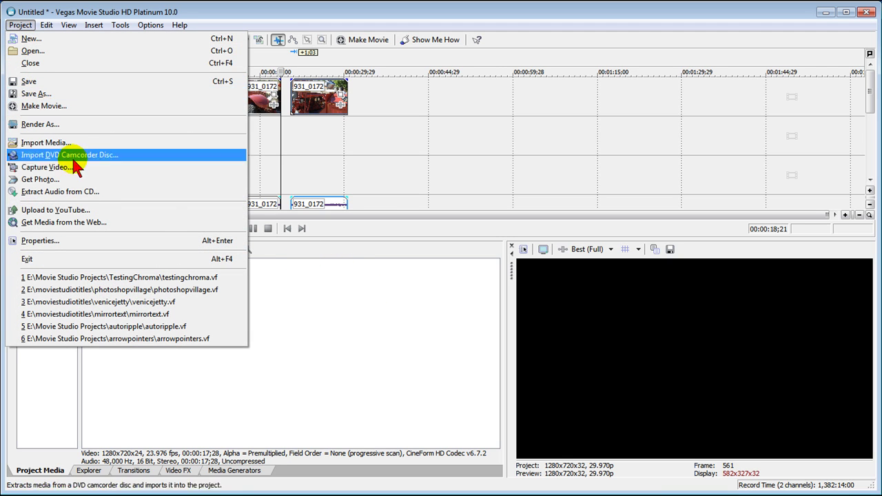
pyautogui.click(148, 314)
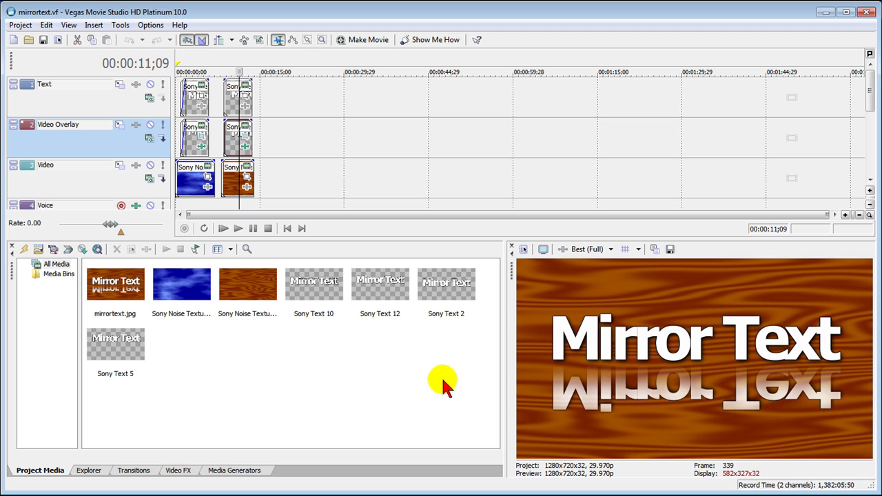
pyautogui.moveTo(506, 379); pyautogui.dragTo(341, 357)
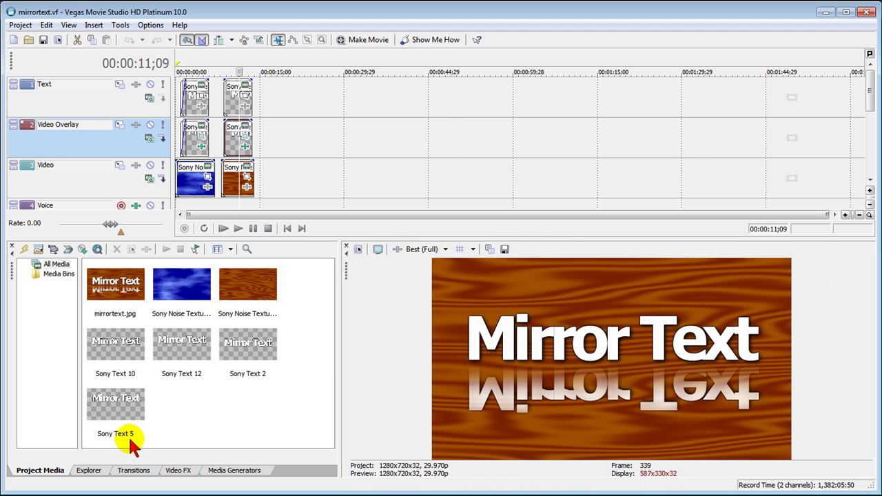
# - Switch the docked panel via Explorer and Transitions to the Media Generators presets
pyautogui.click(91, 473)
pyautogui.click(131, 472)
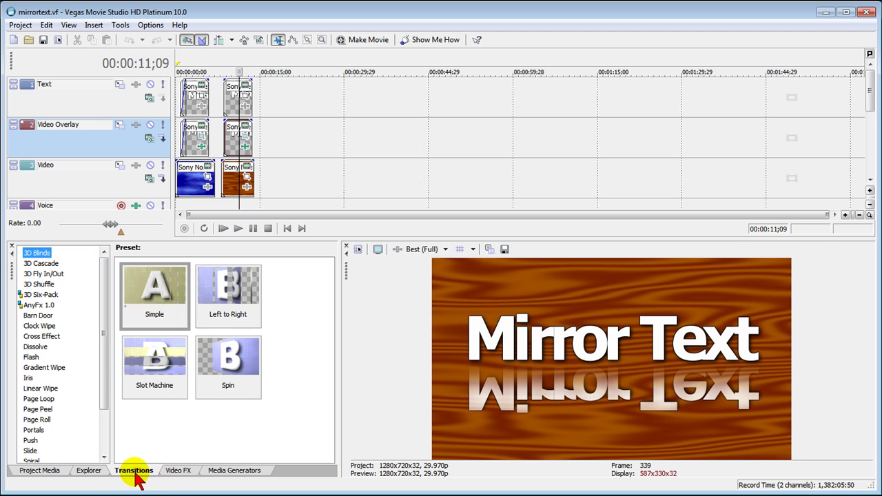
pyautogui.click(233, 470)
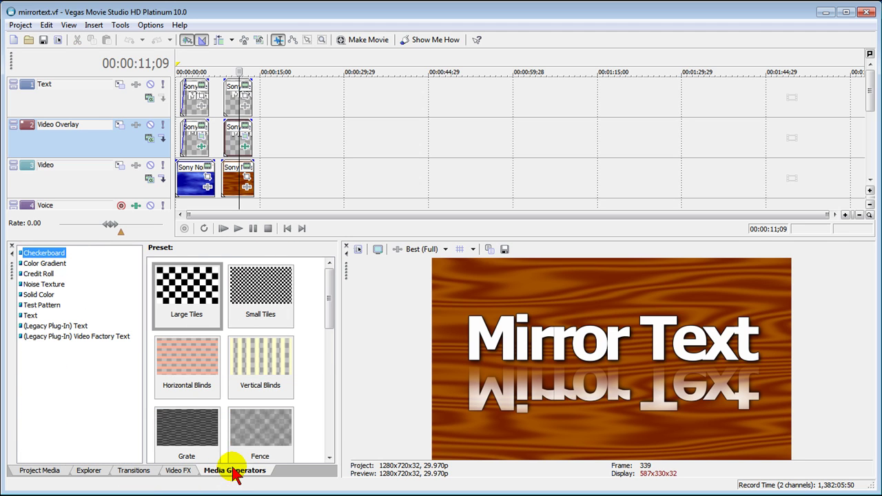